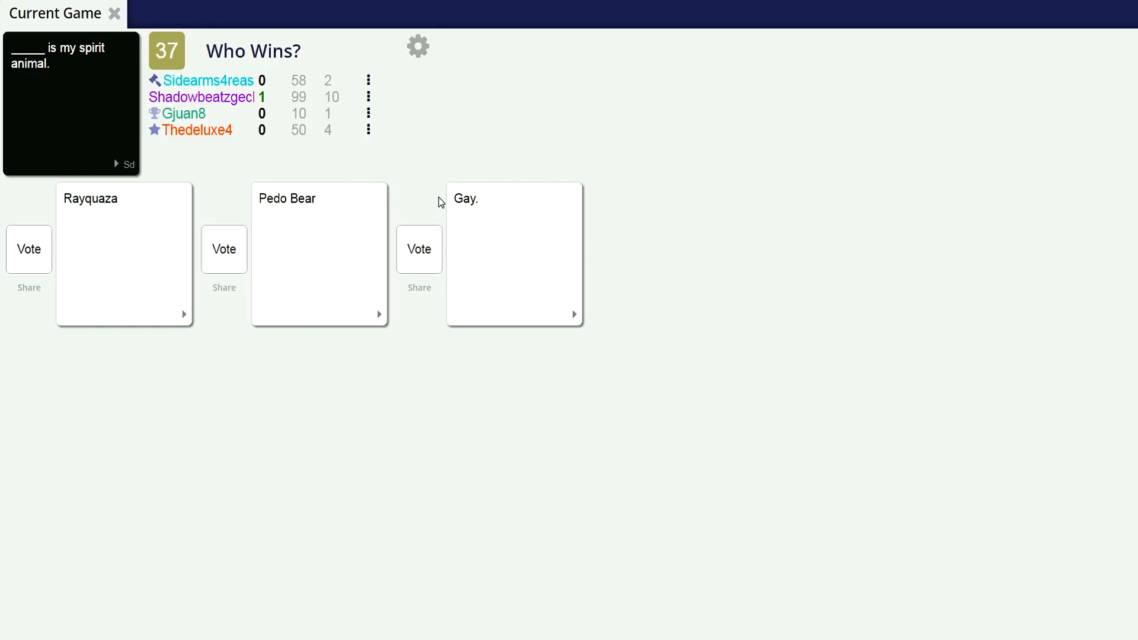
# - Vote Rayquaza as the winning answer to the spirit animal prompt
pyautogui.click(49, 249)
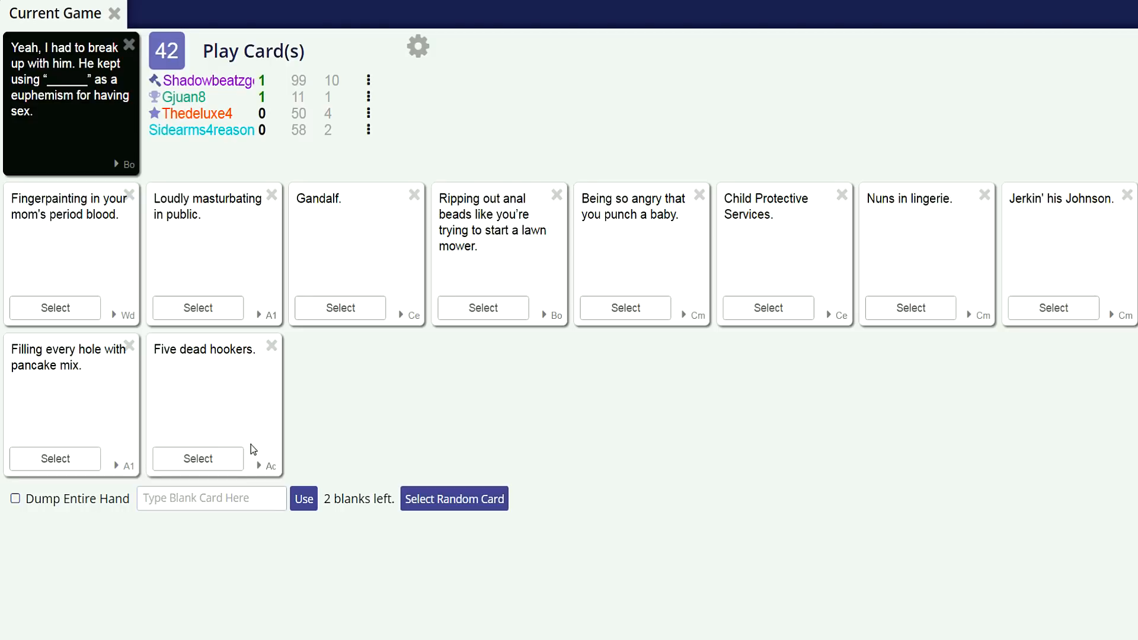
# - Play Child Protective Services as the answer to the break-up euphemism prompt
pyautogui.click(800, 312)
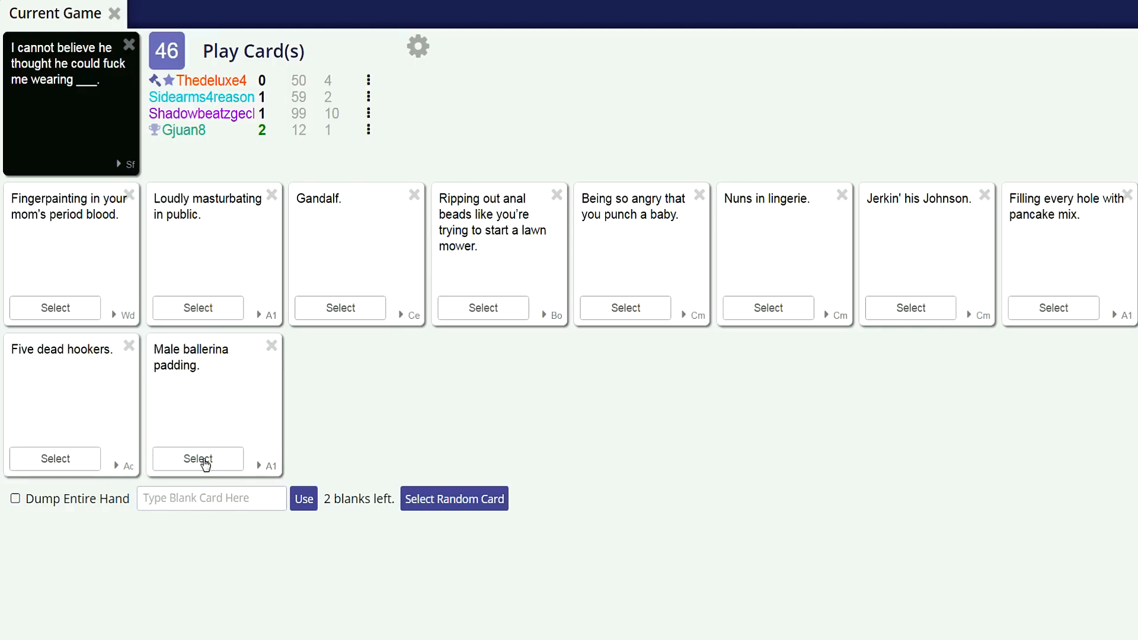
# - Abandon the half-written blank-card answer and play 'Male ballerina padding.' instead
pyautogui.click(185, 500)
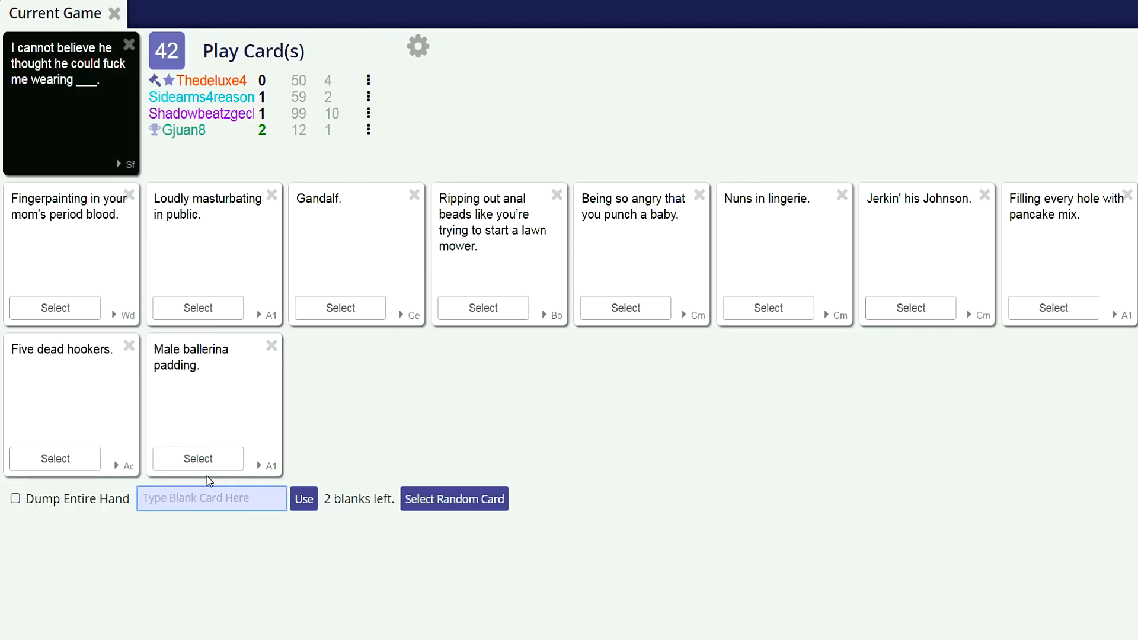
pyautogui.write('socks with c')
pyautogui.write('rocs,')
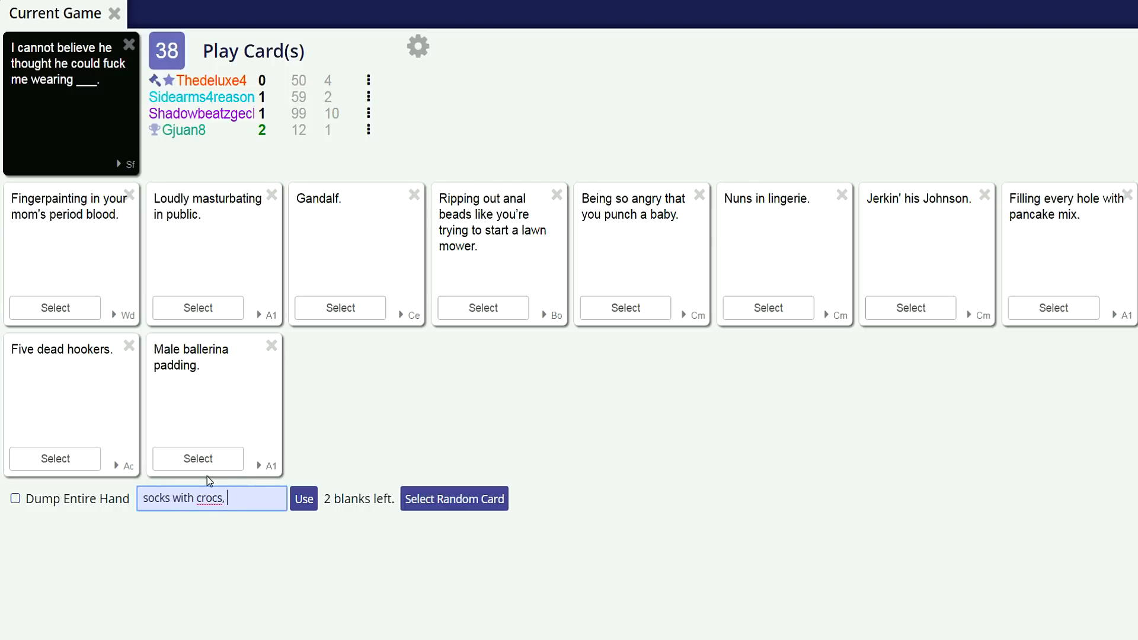
pyautogui.write(' who the fuc')
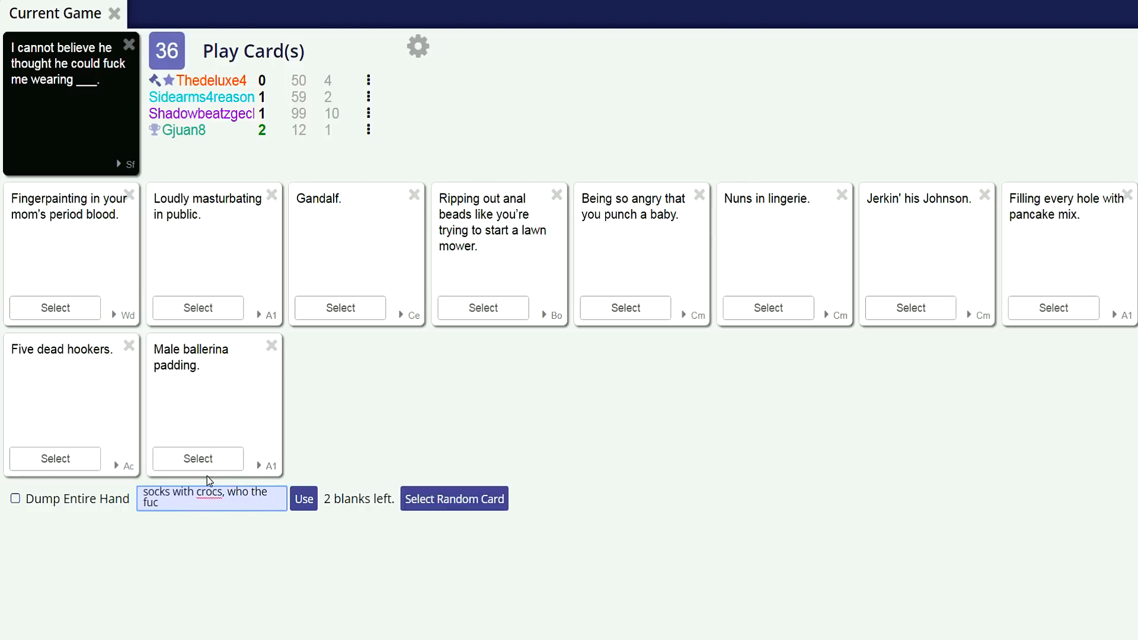
pyautogui.press('BackSpace')
pyautogui.press('BackSpace')
pyautogui.write('hell does t')
pyautogui.write('hat anymore, e')
pyautogui.write('speciall in ')
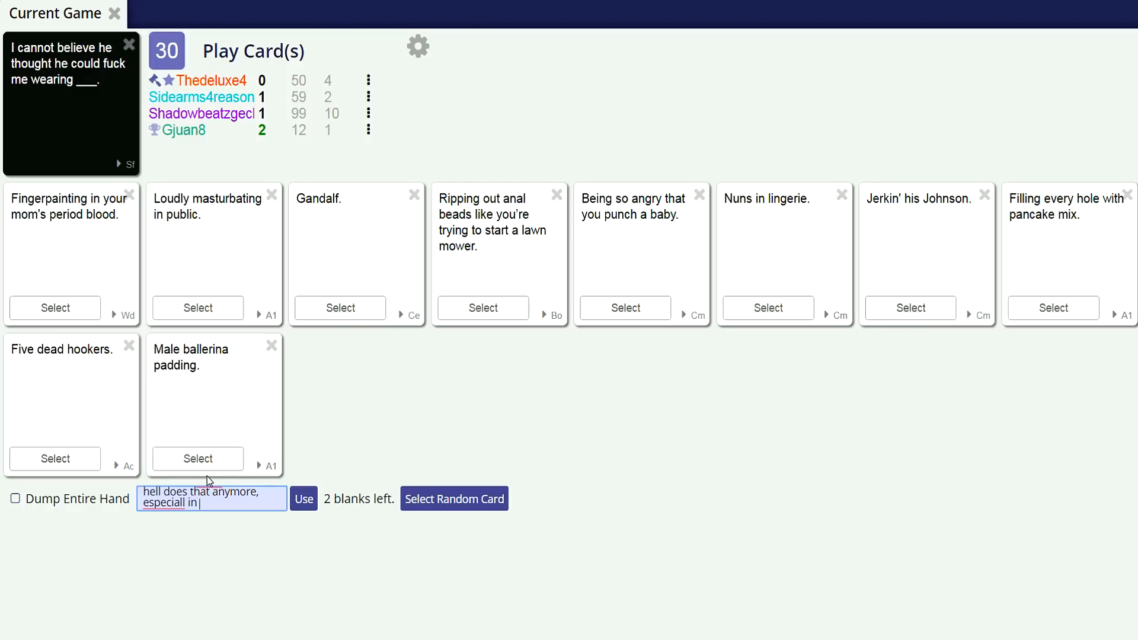
pyautogui.write('201')
pyautogui.hotkey('ctrl', 'a')
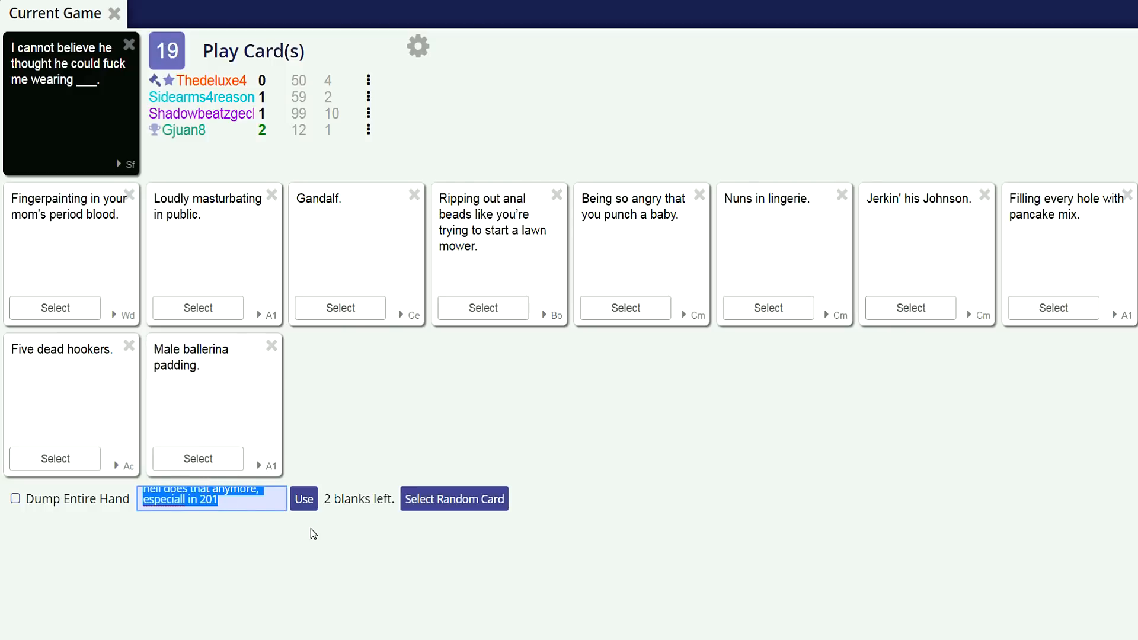
pyautogui.press('Return')
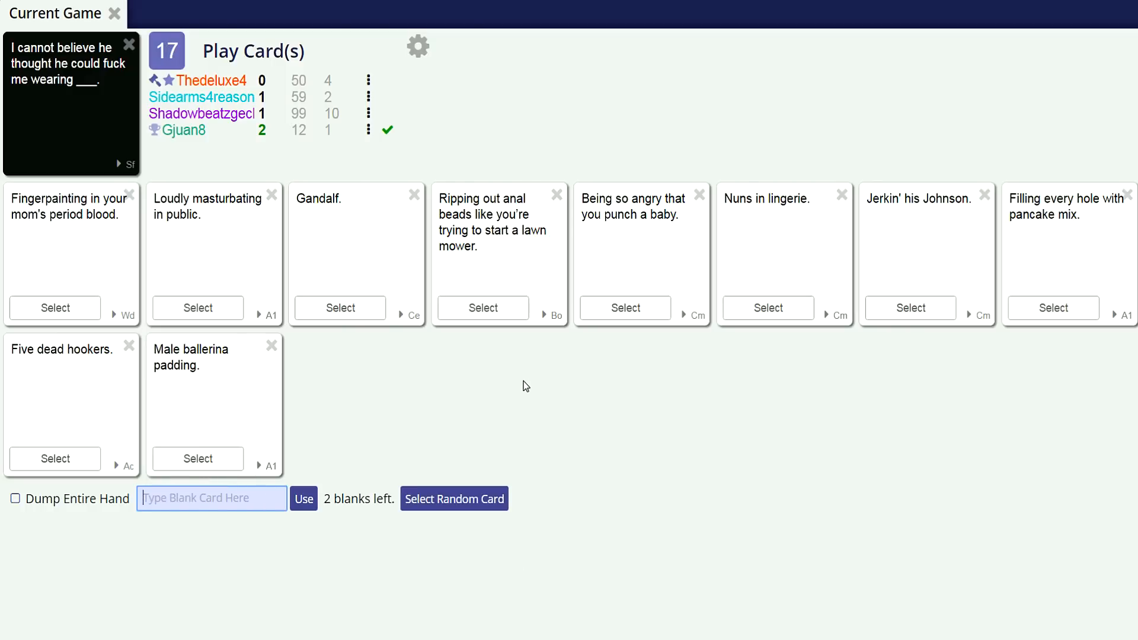
pyautogui.click(219, 460)
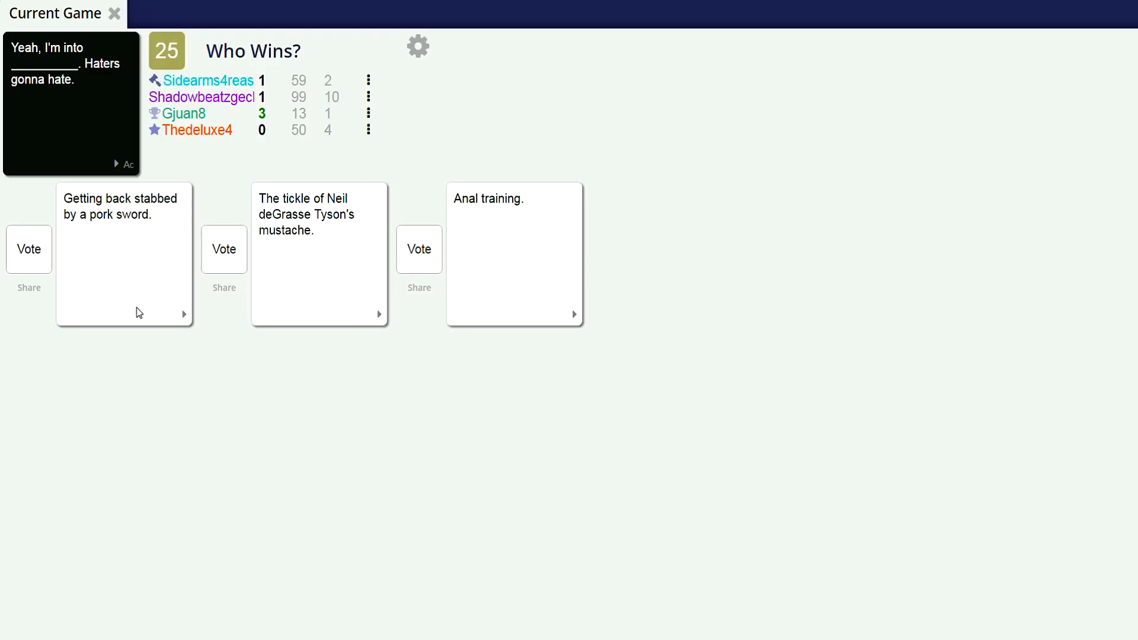
# - Vote 'The tickle of Neil deGrasse Tyson's mustache.' as winner of the Haters gonna hate card
pyautogui.click(218, 244)
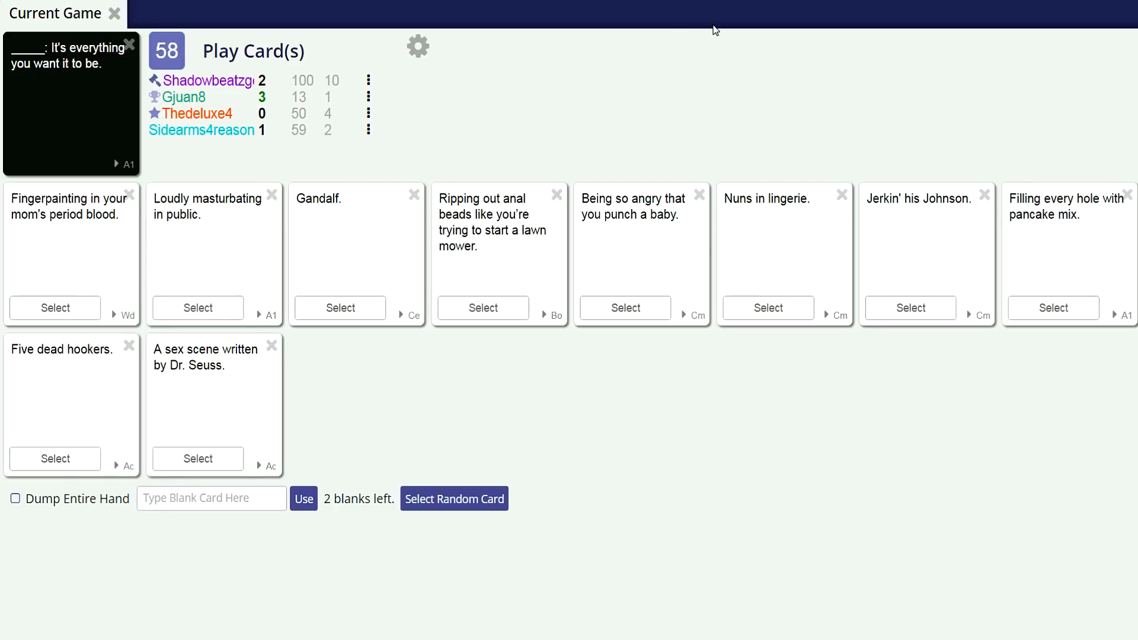
# - Play 'A sex scene written by Dr. Seuss.' as the answer to the round
pyautogui.click(203, 459)
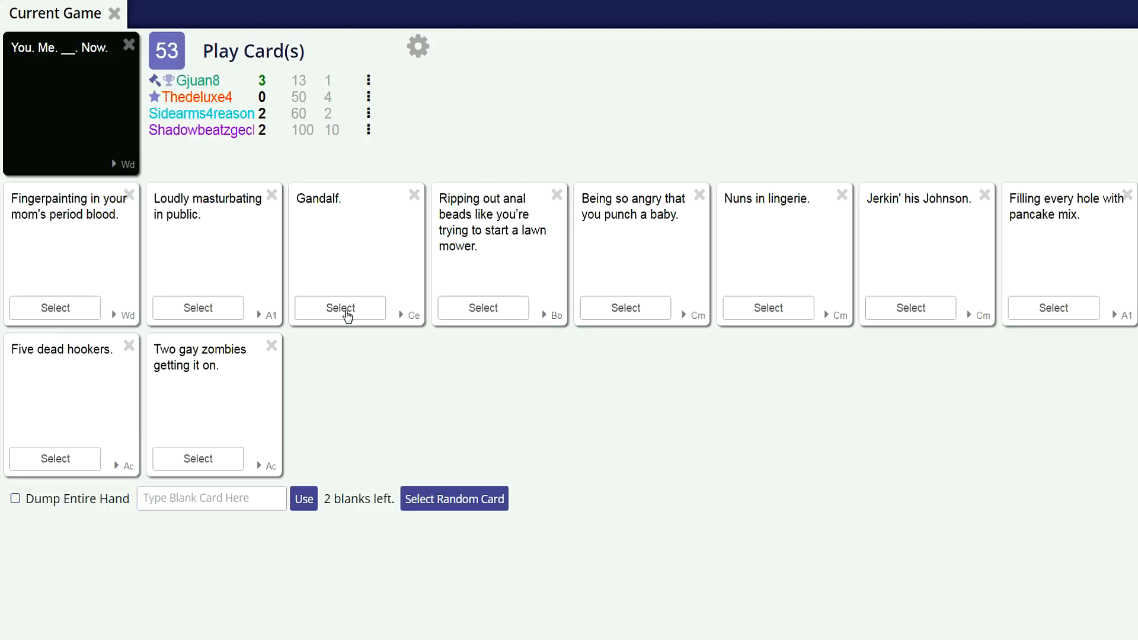
# - Play 'Gandalf.' as the answer and discard 'Filling every hole with pancake mix.' from the hand
pyautogui.click(327, 315)
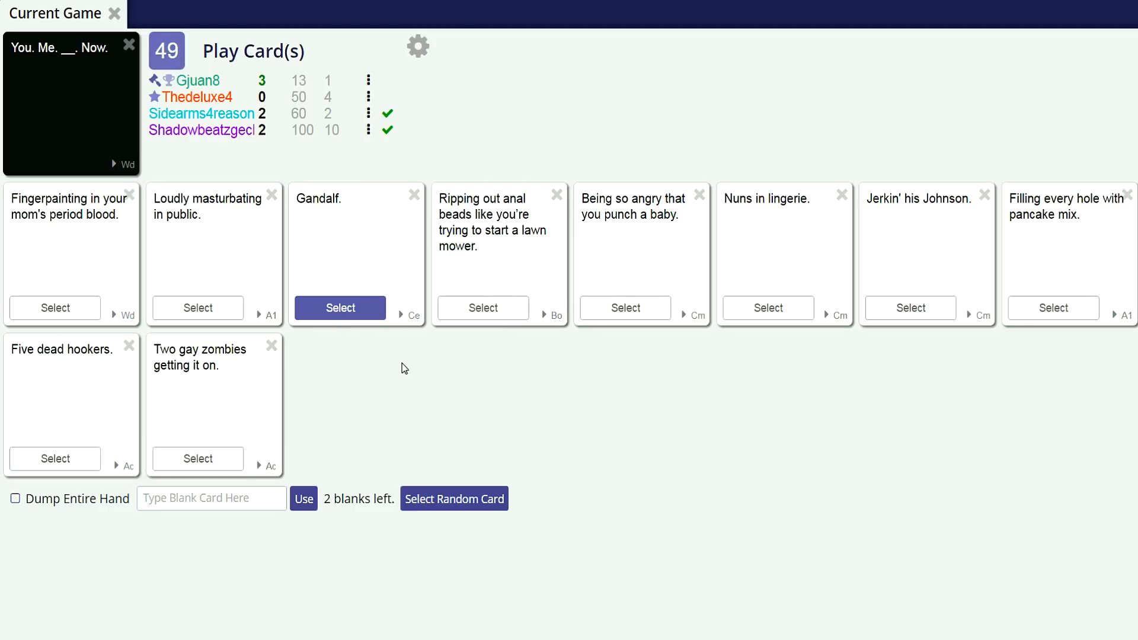
pyautogui.moveTo(1085, 216); pyautogui.dragTo(1123, 196)
pyautogui.click(1127, 195)
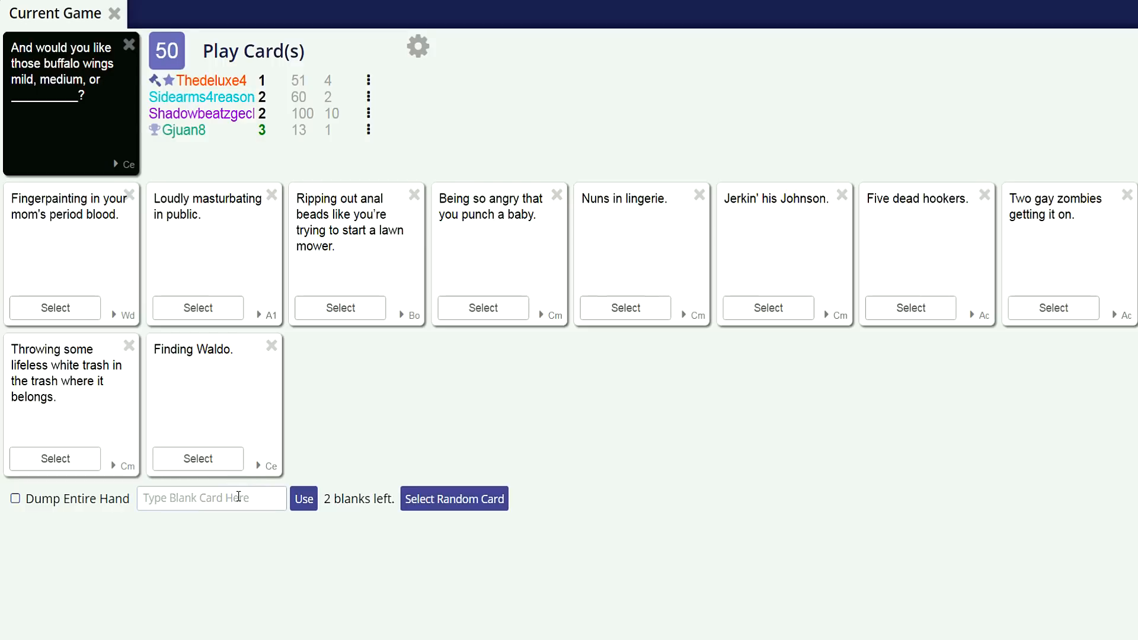
# - Focus the Type Blank Card Here field while the round advances to the Czar screen
pyautogui.click(238, 496)
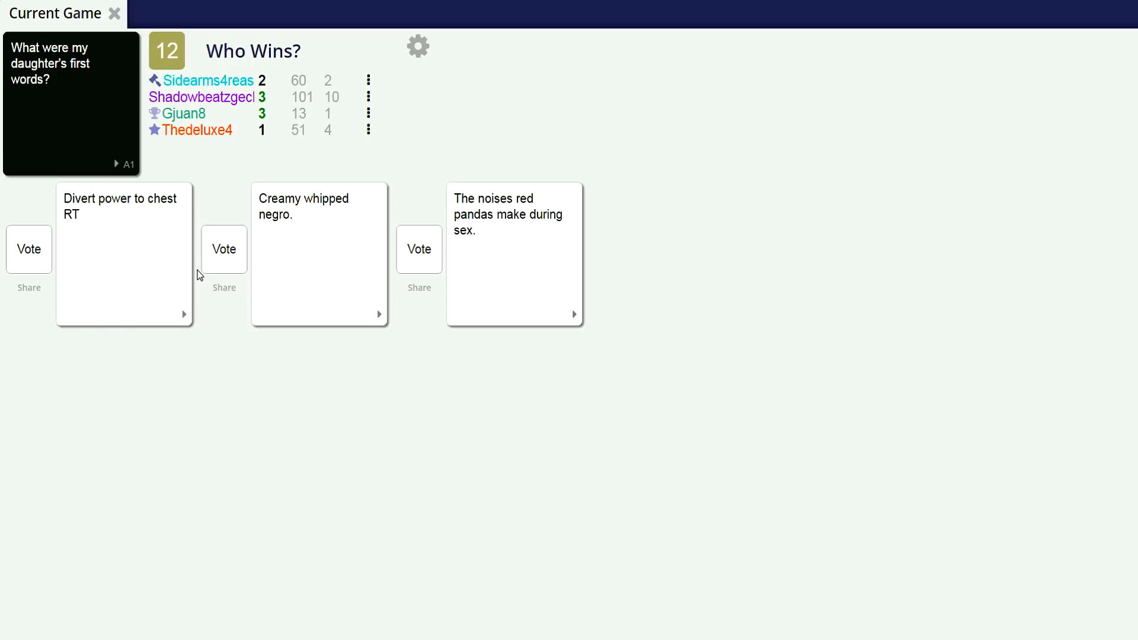
# - Vote 'Divert power to chest RT' as winner of What were my daughter's first words?
pyautogui.click(31, 255)
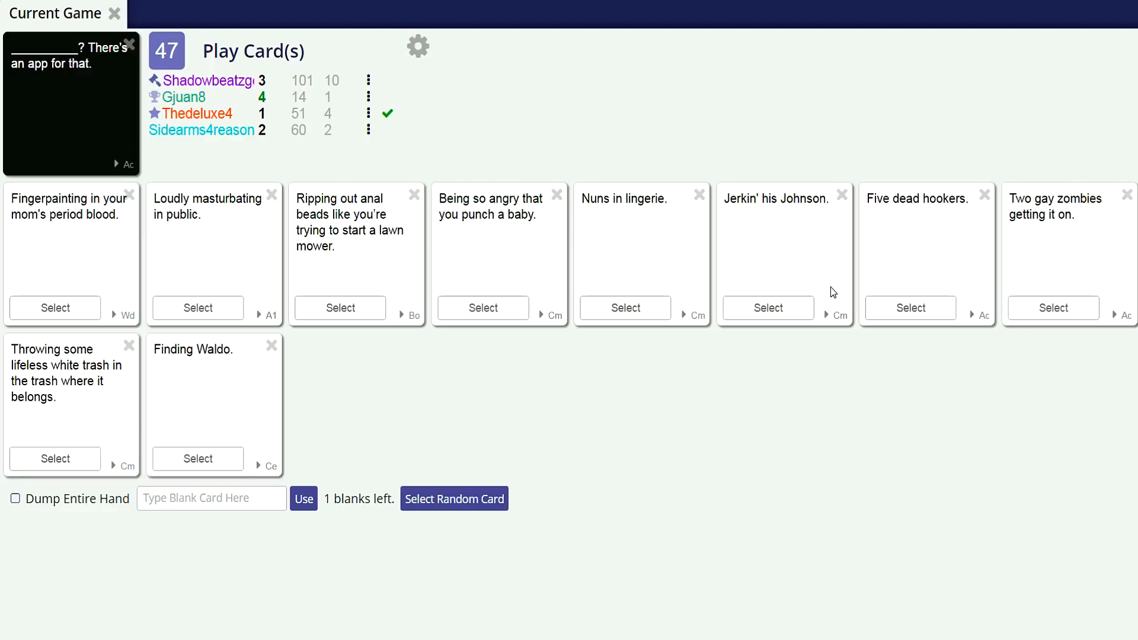
# - Play 'Nuns in lingerie.' as the answer to the 'There's an app for that' prompt
pyautogui.click(658, 308)
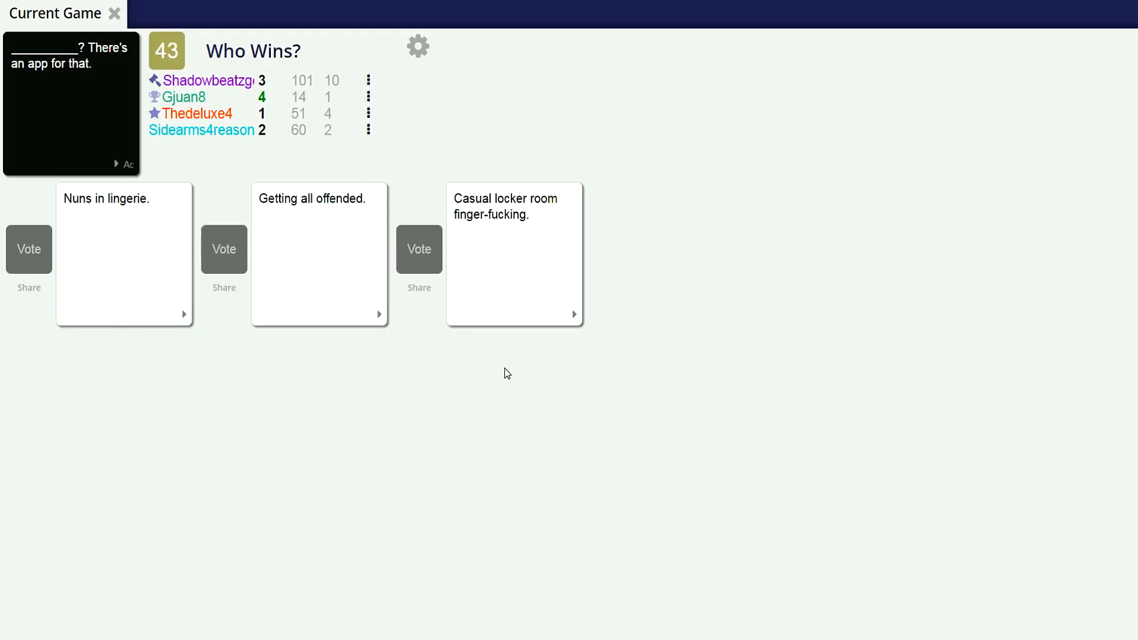